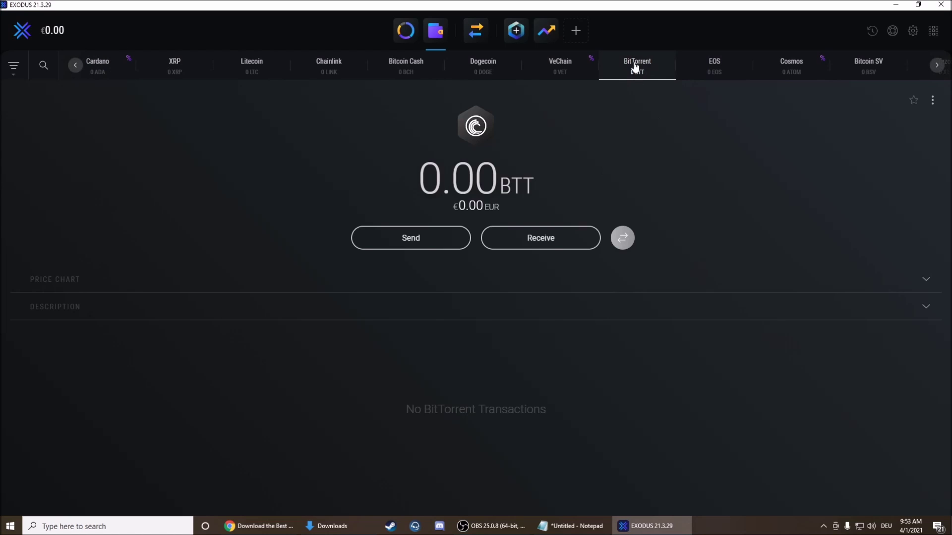
# Step: Copy the BitTorrent receiving address from Exodus and paste it below the Exodus download link in the Notepad notes
pyautogui.click(545, 245)
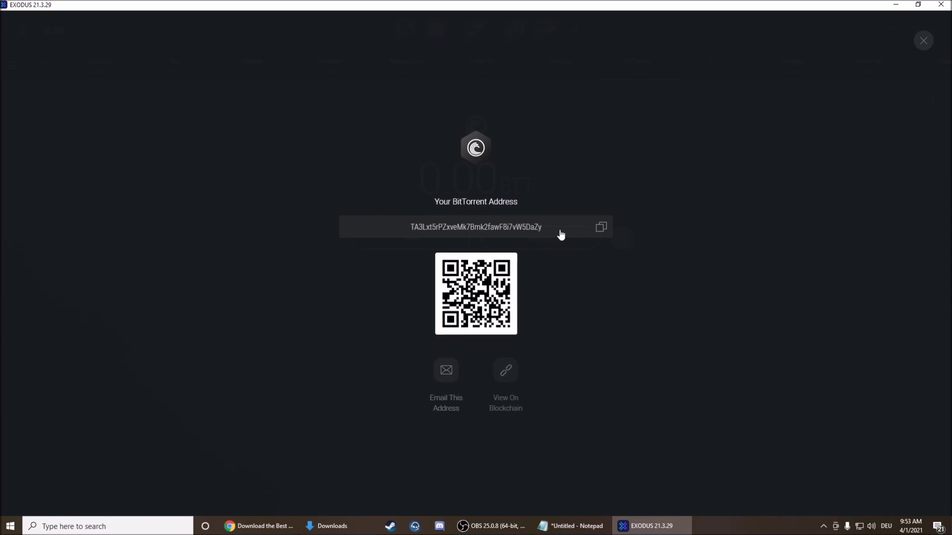
pyautogui.click(603, 229)
pyautogui.click(570, 526)
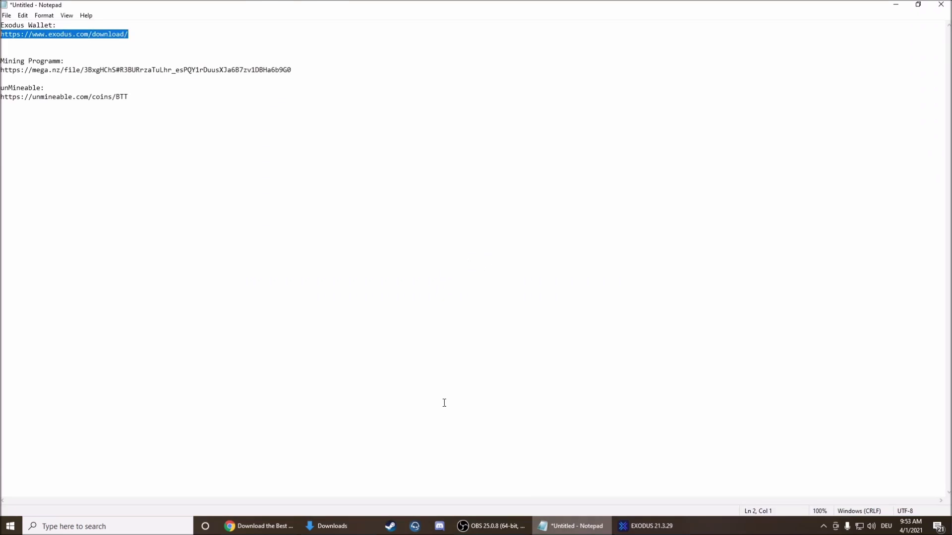
pyautogui.click(157, 57)
pyautogui.click(243, 44)
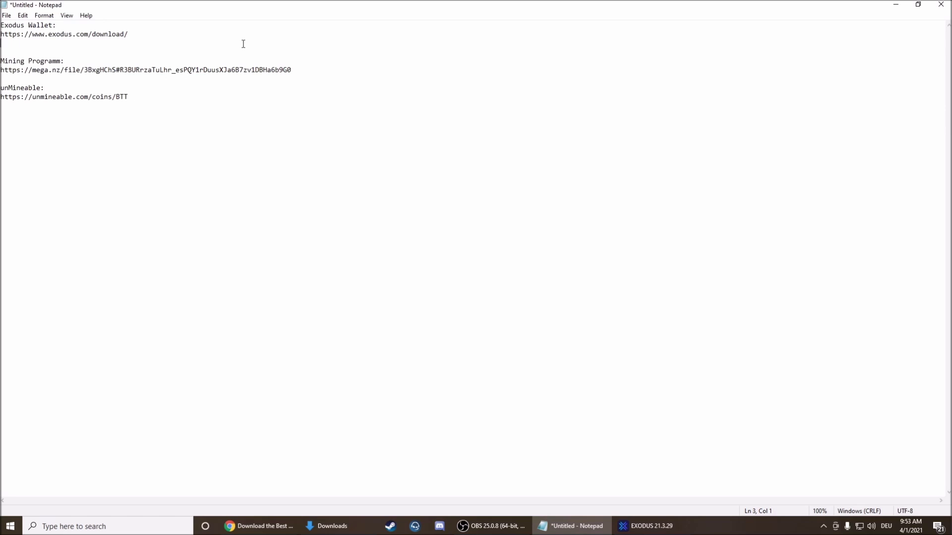
pyautogui.hotkey('ctrl', 'v')
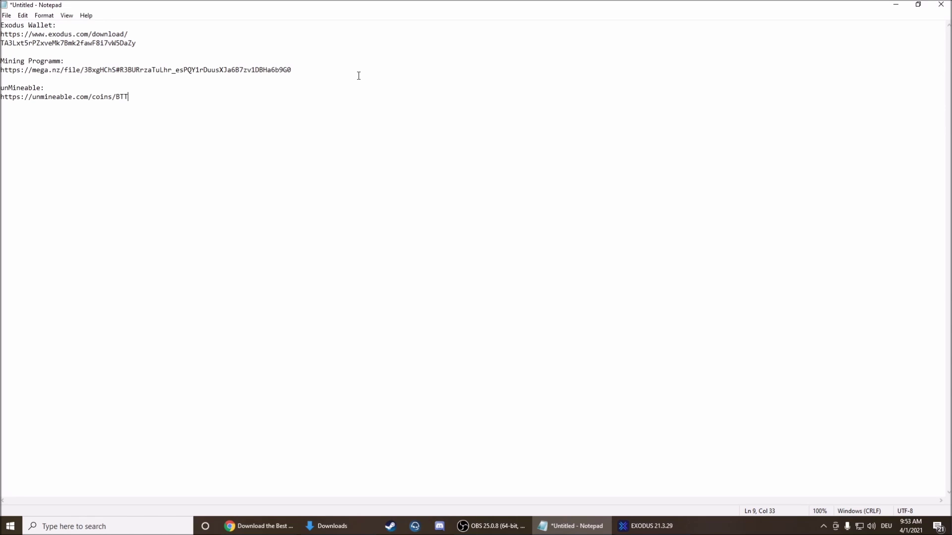
# Step: Copy the Mining Programm link from the notes, open it in a new Chrome tab and download BTT-GPU.zip
pyautogui.moveTo(312, 69); pyautogui.dragTo(2, 70)
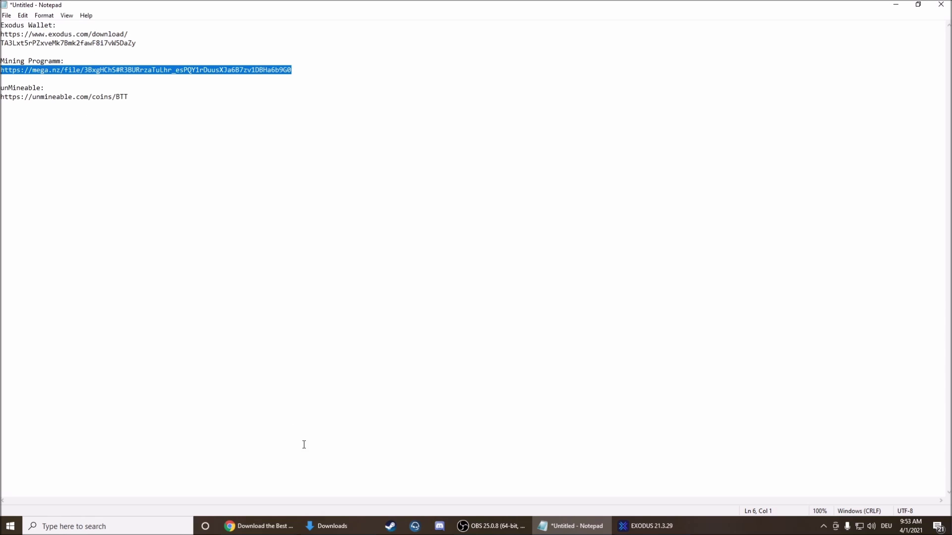
pyautogui.click(259, 526)
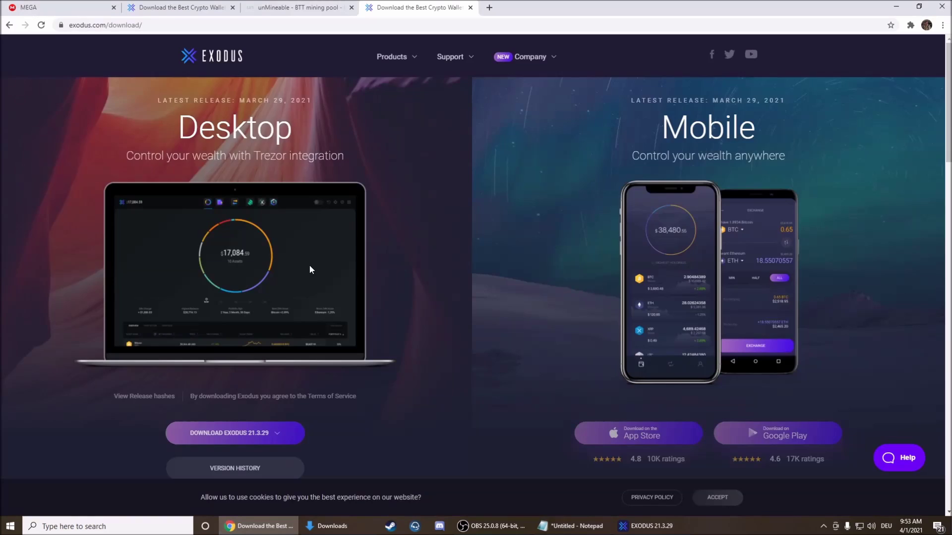
pyautogui.click(491, 8)
pyautogui.hotkey('ctrl', 'v')
pyautogui.press('Return')
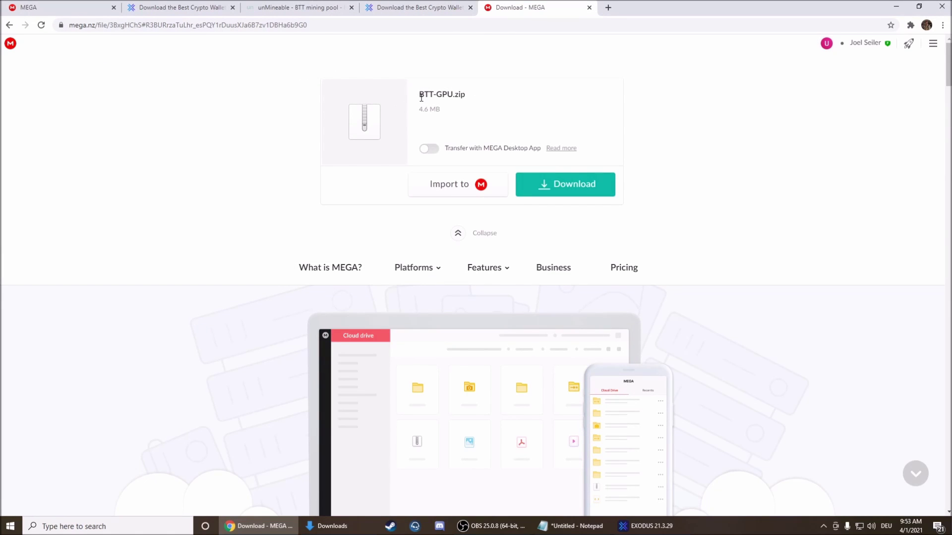
pyautogui.click(566, 190)
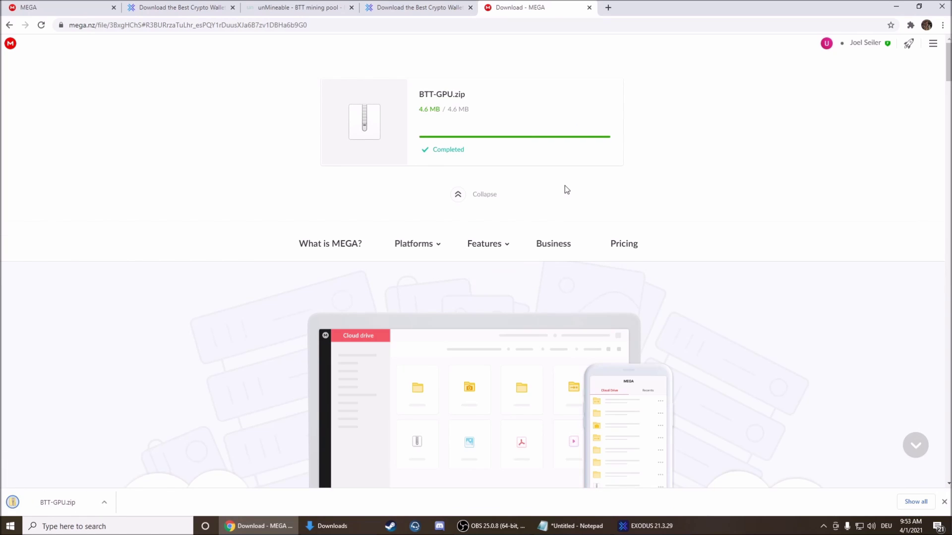
# Step: Extract the downloaded BTT-GPU.zip into a BTT-GPU folder in Downloads and close the extracted folder's window
pyautogui.click(74, 504)
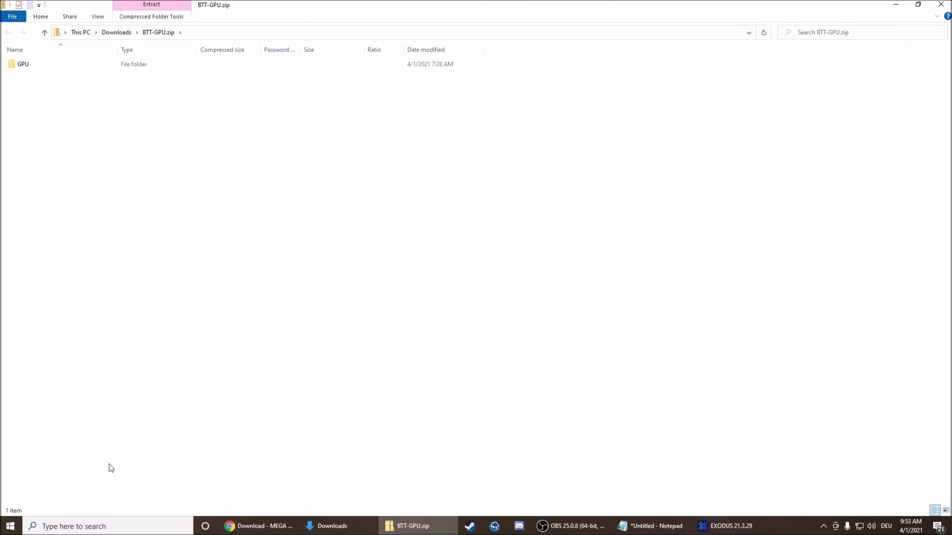
pyautogui.click(122, 32)
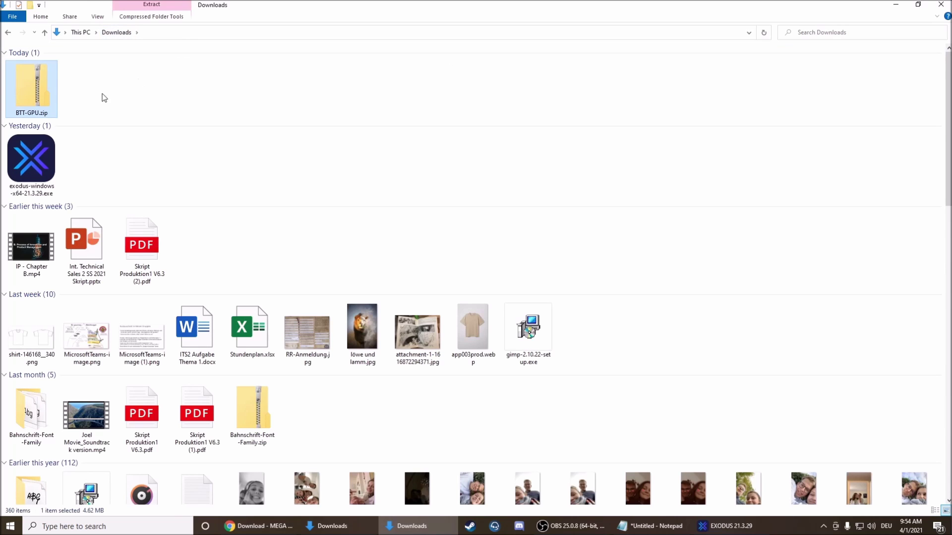
pyautogui.rightClick(28, 104)
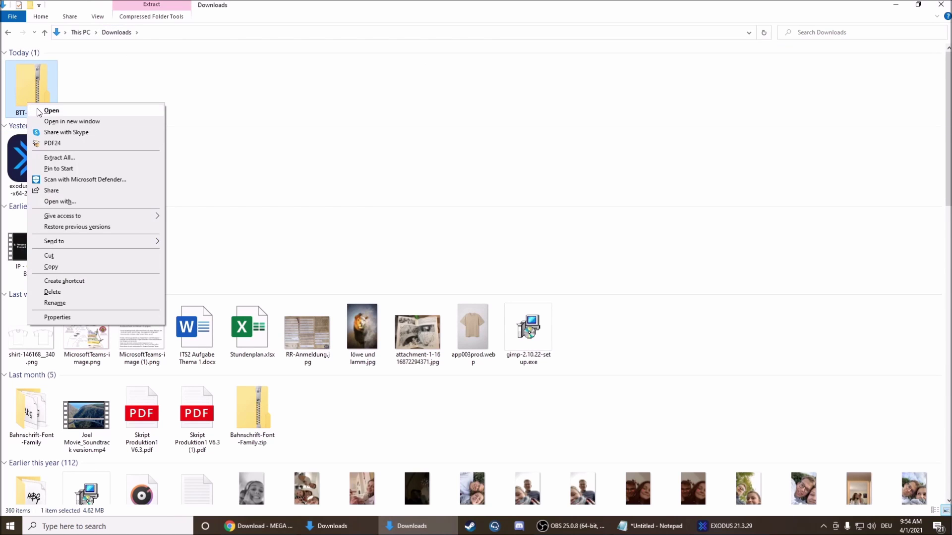
pyautogui.click(97, 162)
pyautogui.click(567, 358)
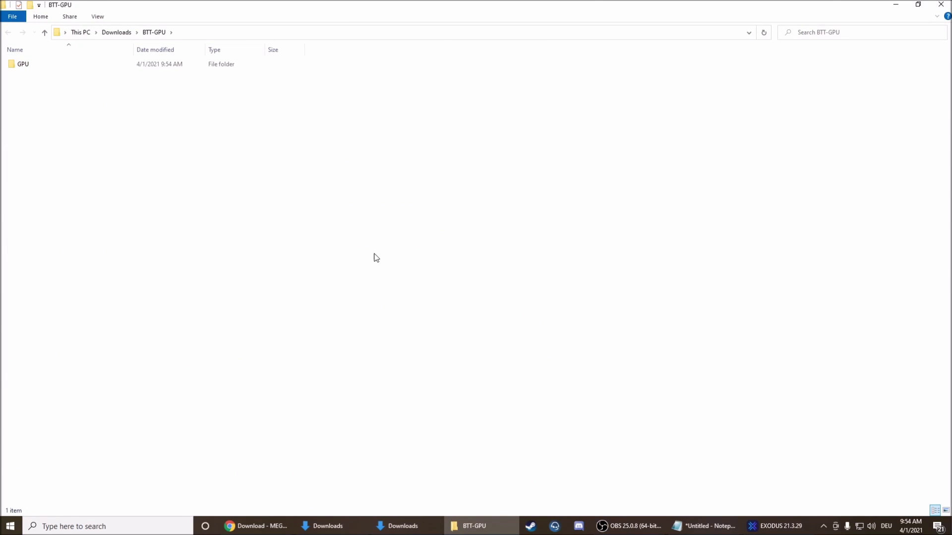
pyautogui.click(940, 4)
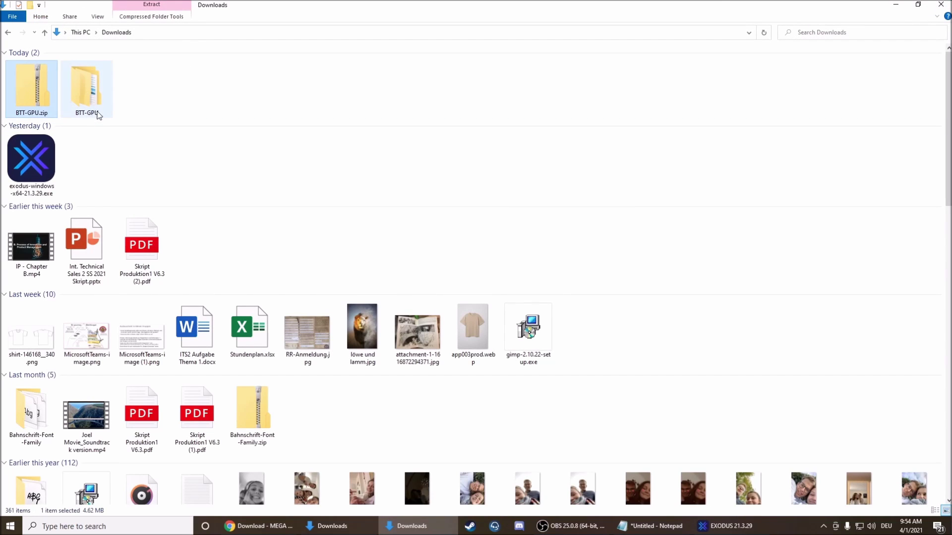
# Step: Open start.bat from the extracted BTT-GPU\GPU folder for editing, overriding the SmartScreen block
pyautogui.doubleClick(82, 96)
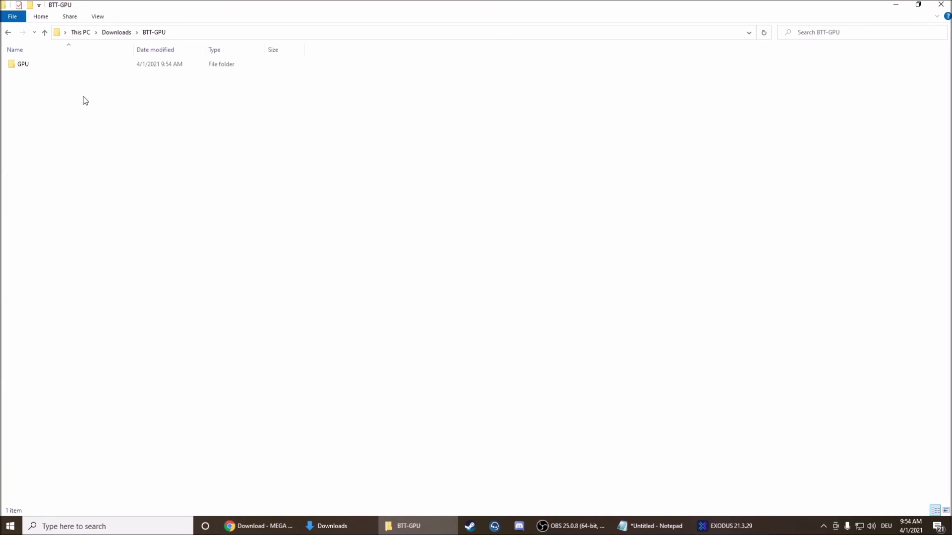
pyautogui.doubleClick(45, 64)
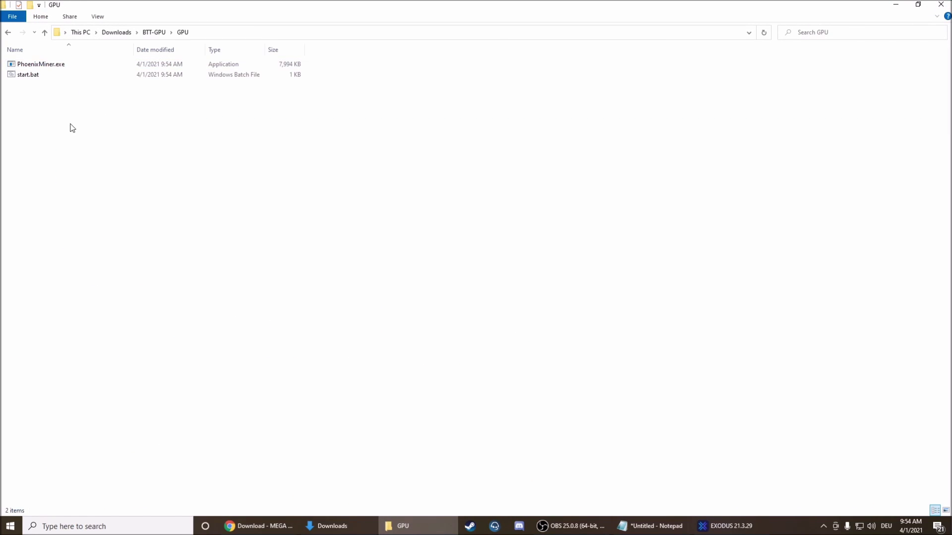
pyautogui.click(50, 76)
pyautogui.rightClick(61, 74)
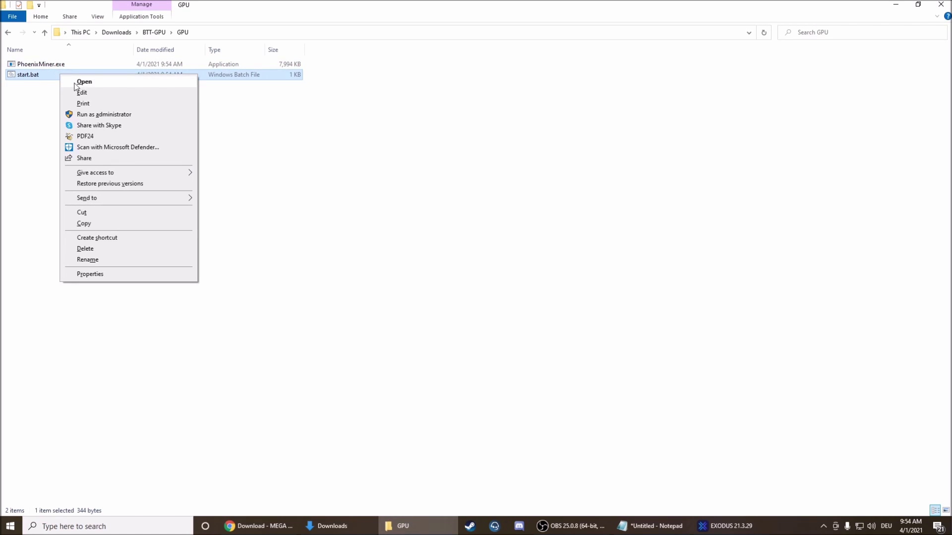
pyautogui.click(89, 94)
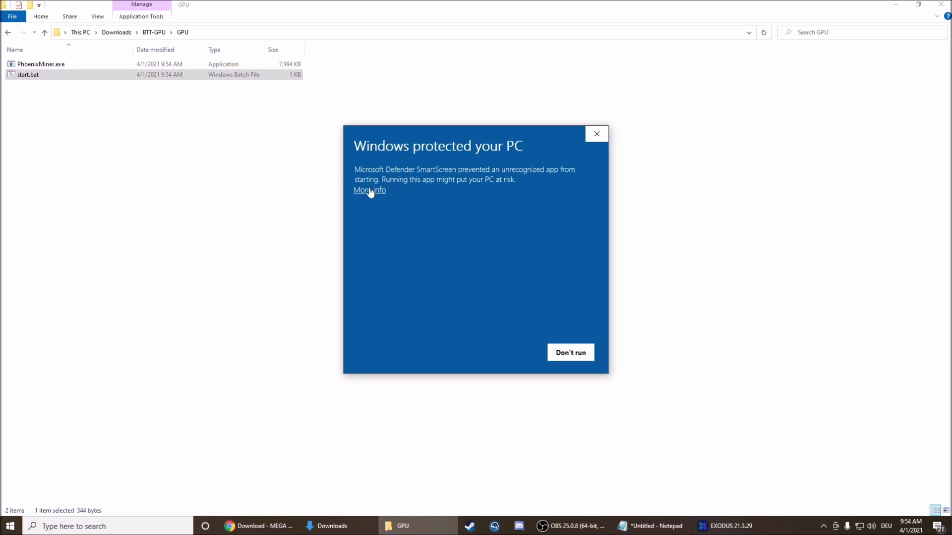
pyautogui.click(371, 190)
pyautogui.click(514, 353)
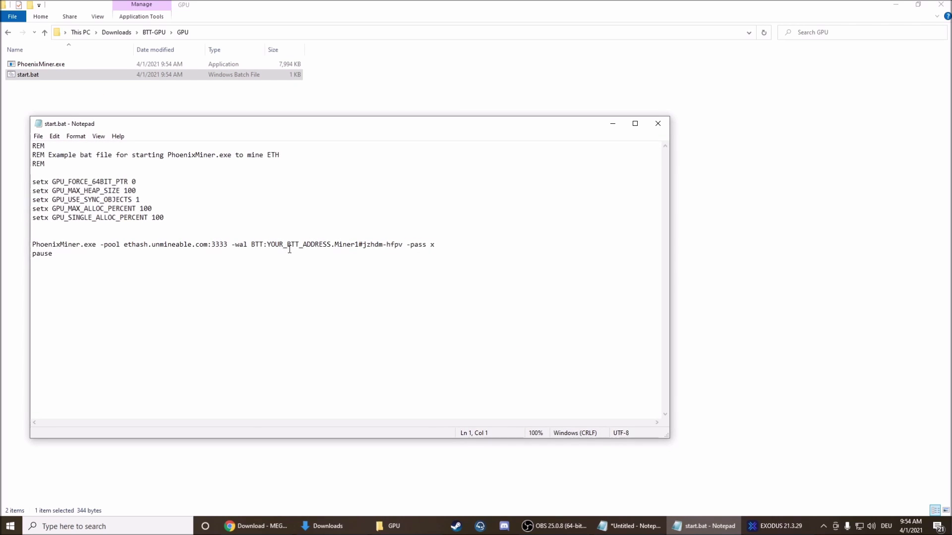
# Step: Replace the YOUR_BTT_ADDRESS placeholder in start.bat with the BitTorrent wallet address copied from the notes
pyautogui.moveTo(269, 244); pyautogui.dragTo(330, 245)
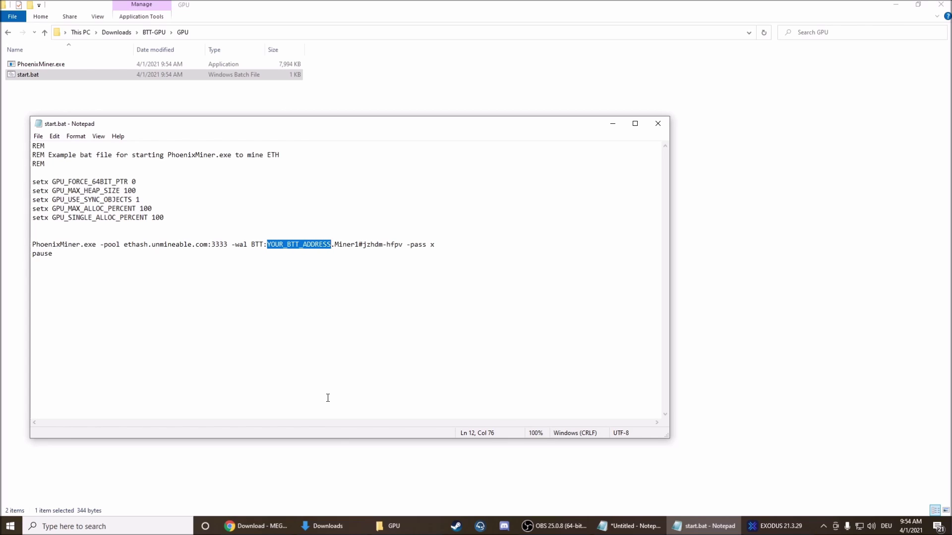
pyautogui.hotkey('alt', 'Tab')
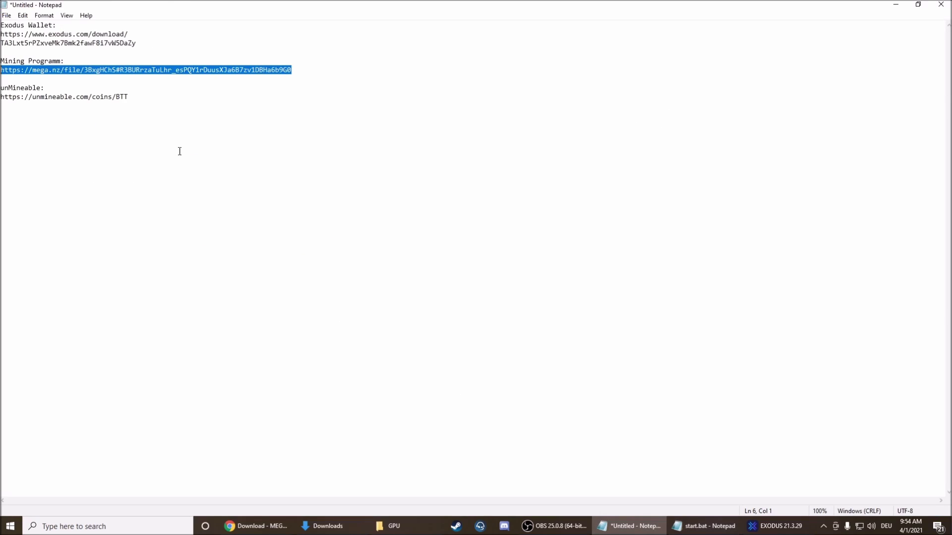
pyautogui.moveTo(136, 45); pyautogui.dragTo(1, 43)
pyautogui.hotkey('ctrl', 'c')
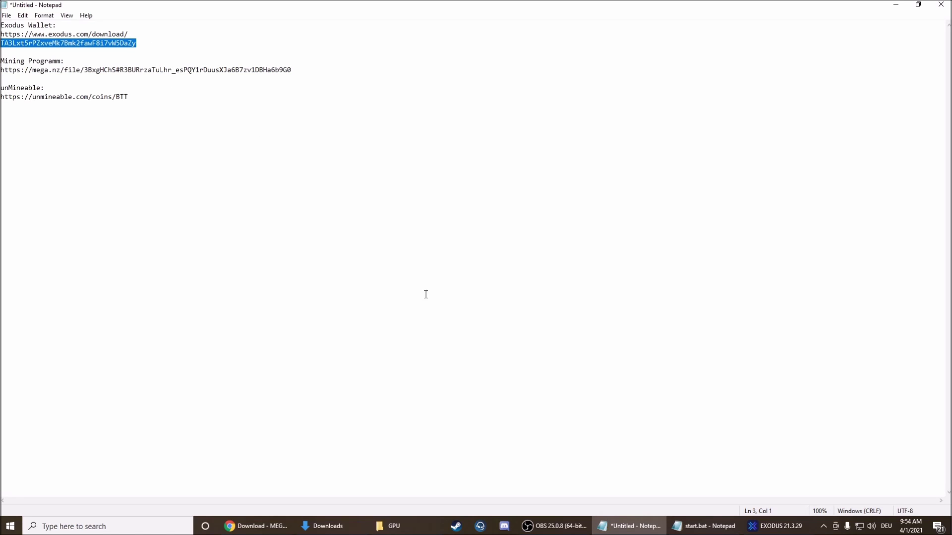
pyautogui.click(712, 529)
pyautogui.click(323, 261)
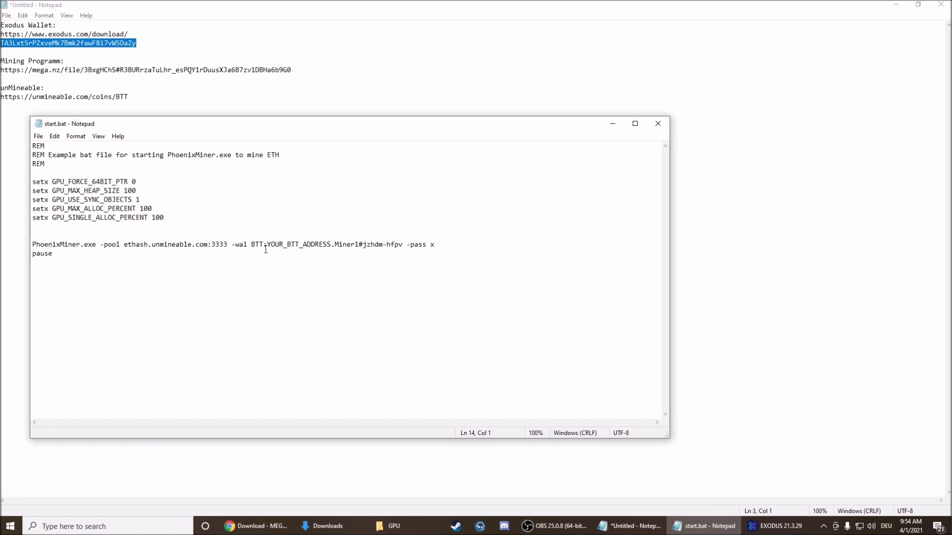
pyautogui.moveTo(268, 244); pyautogui.dragTo(330, 246)
pyautogui.hotkey('ctrl', 'v')
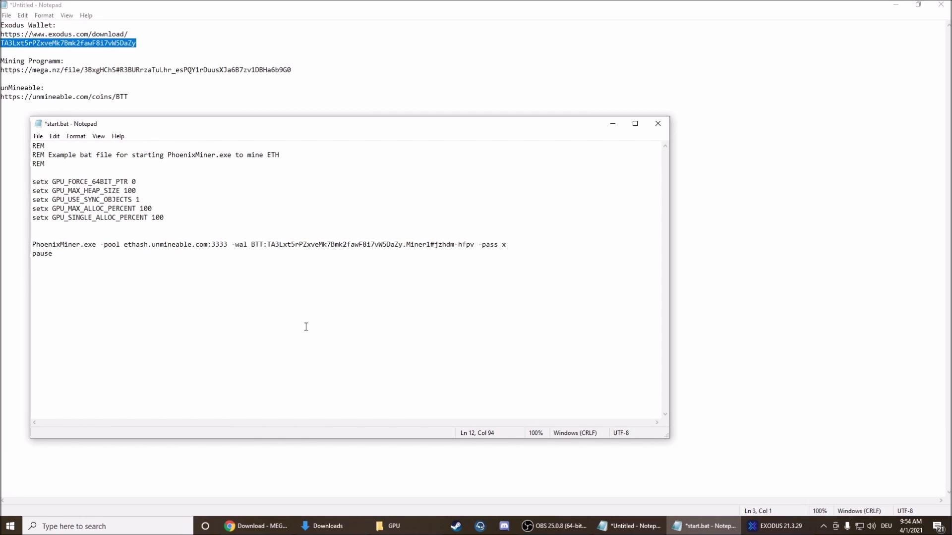
# Step: Save the batch file as start.bat with type All Files, replacing the existing file, and close it
pyautogui.click(54, 136)
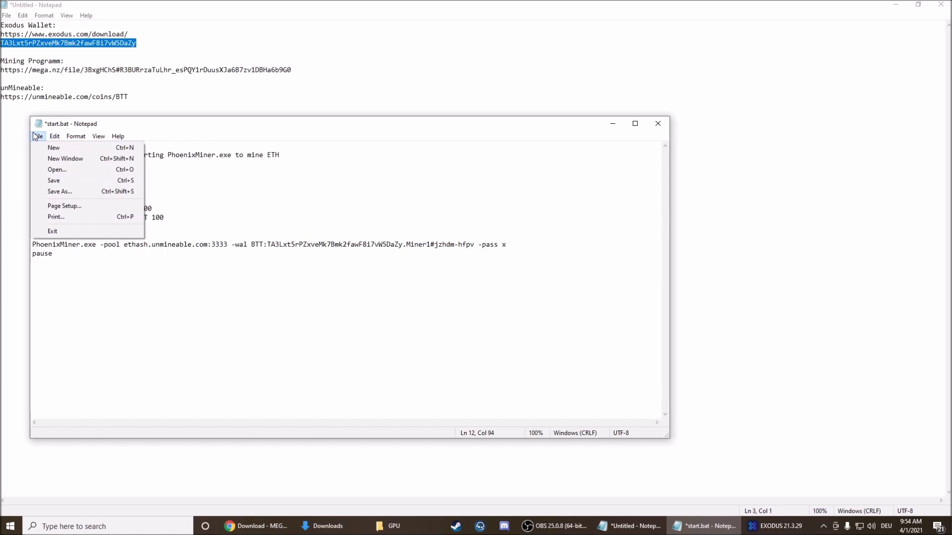
pyautogui.click(59, 191)
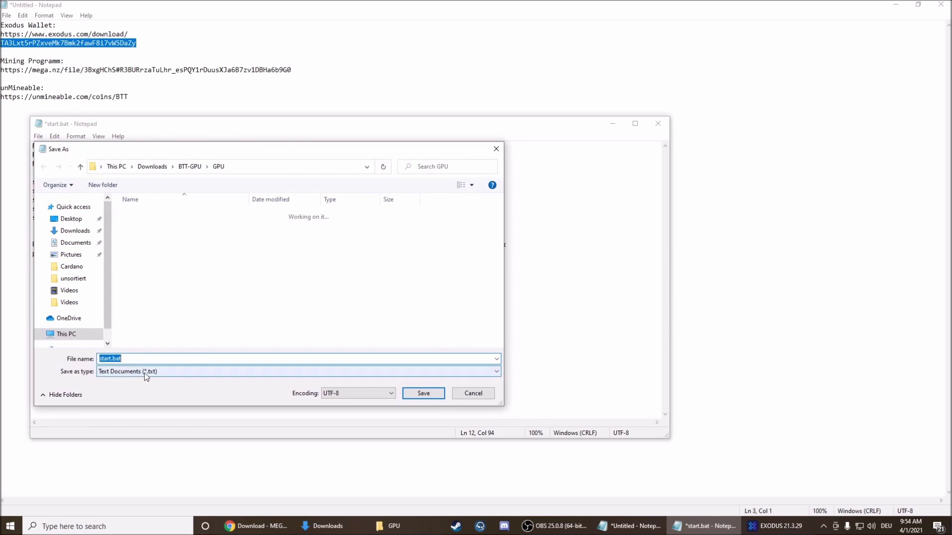
pyautogui.click(145, 372)
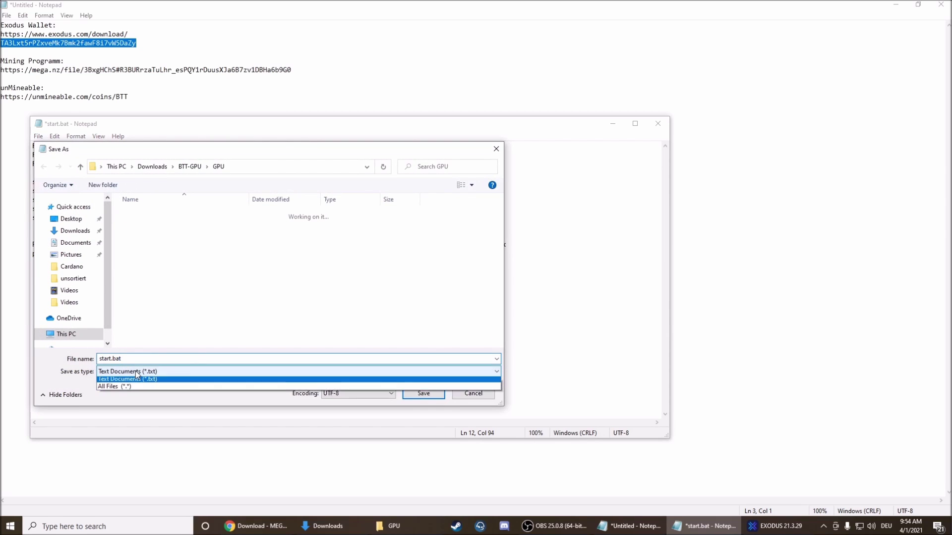
pyautogui.click(116, 390)
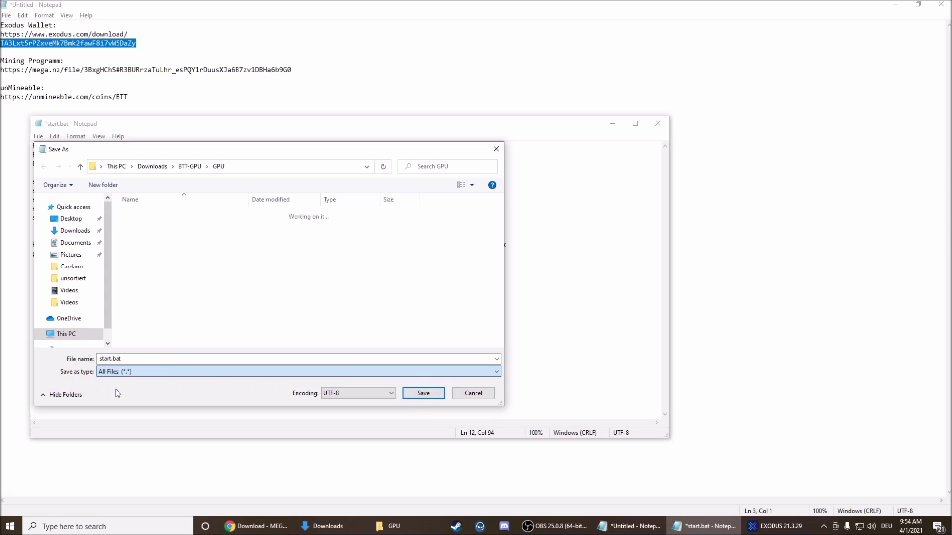
pyautogui.click(431, 394)
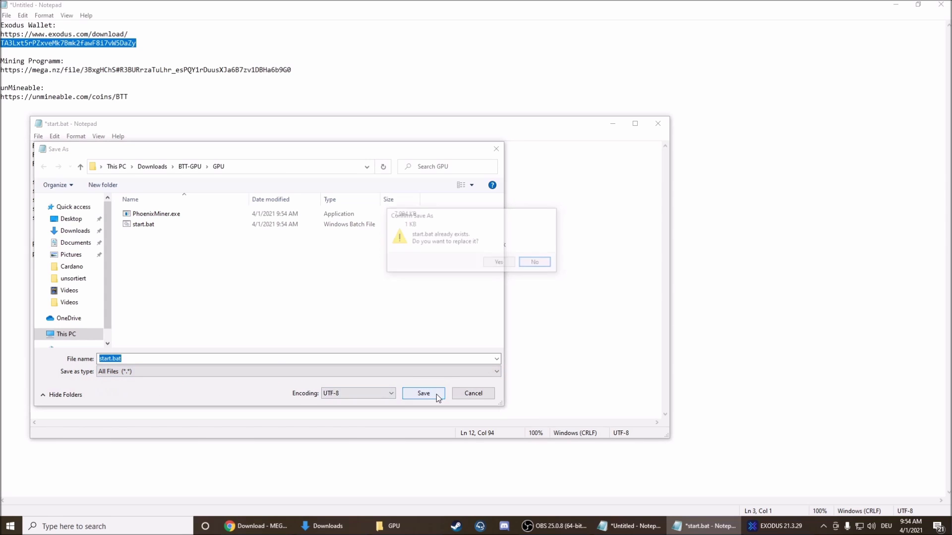
pyautogui.click(498, 263)
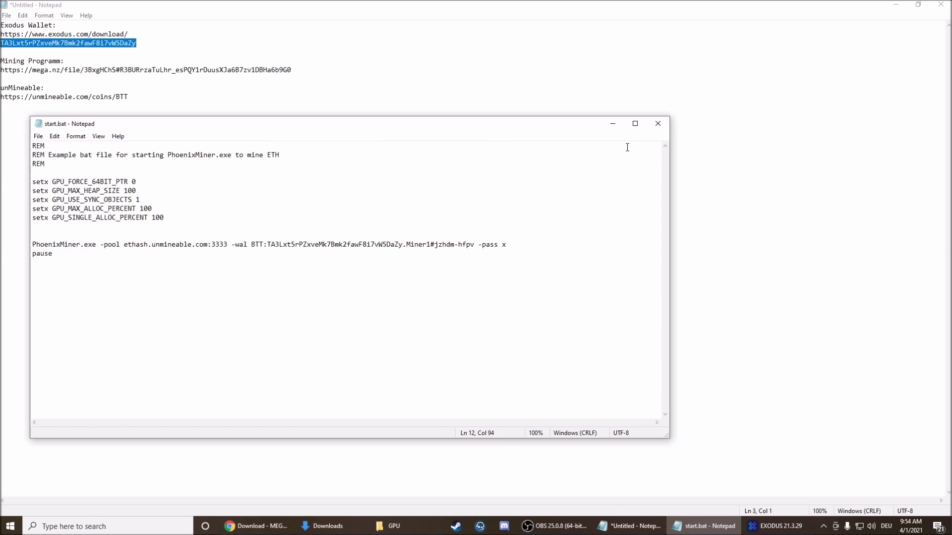
pyautogui.click(658, 123)
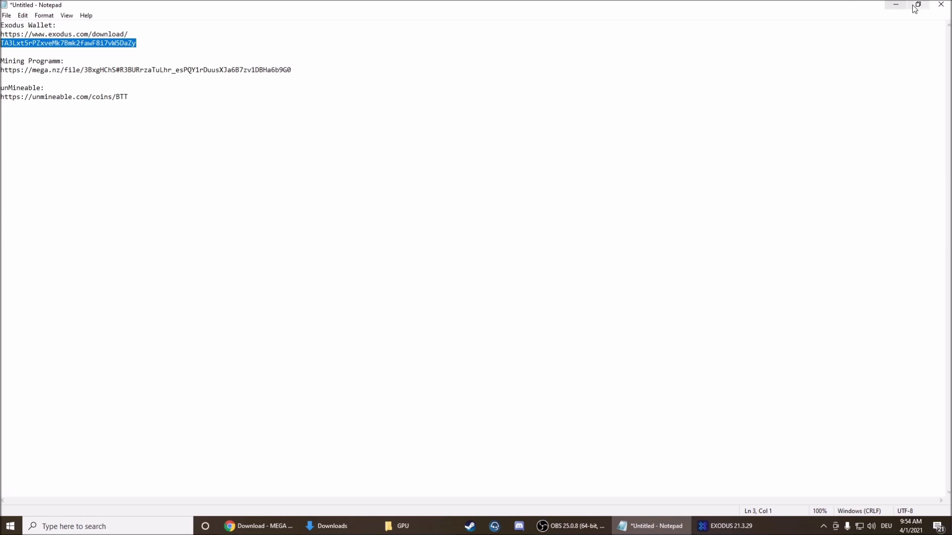
# Step: Minimize the notes, run start.bat from the GPU folder and allow phoenixminer.exe through the Windows firewall
pyautogui.click(895, 5)
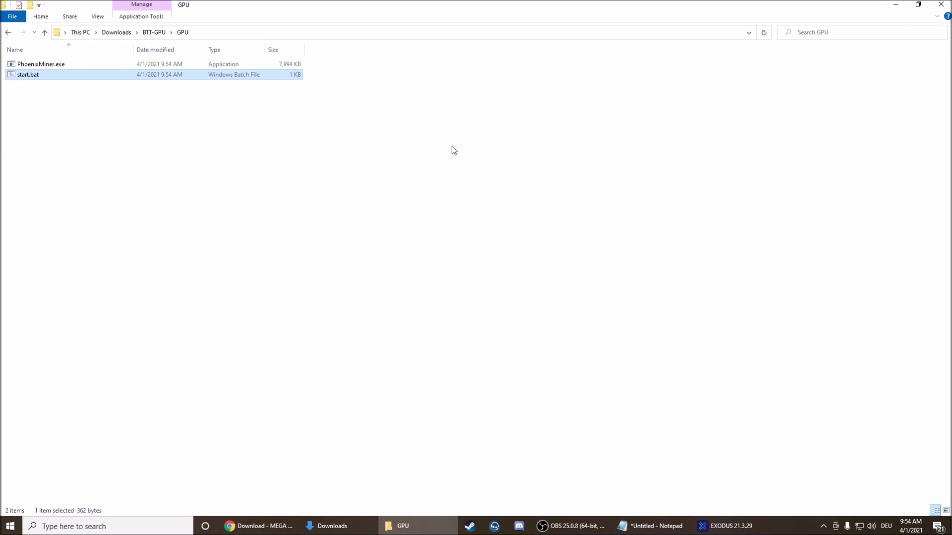
pyautogui.doubleClick(59, 77)
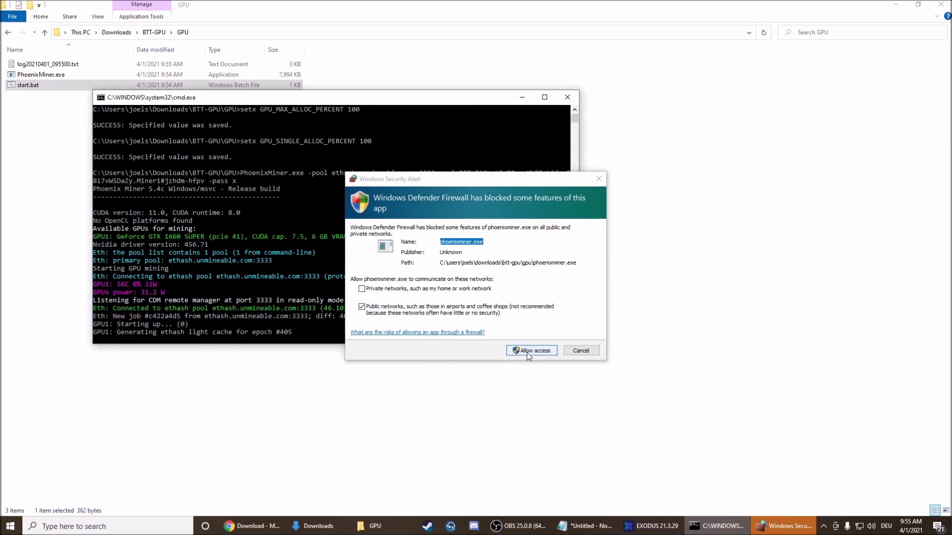
pyautogui.click(527, 354)
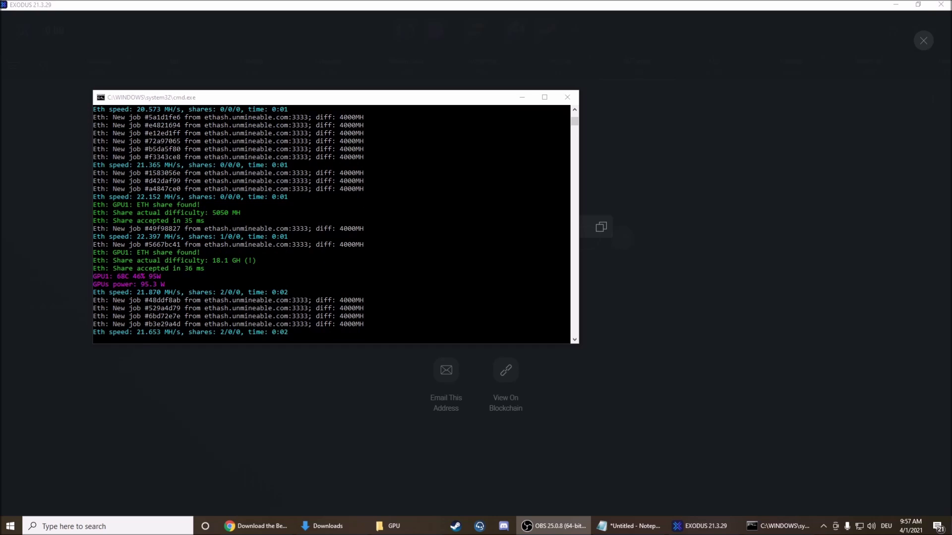
pyautogui.click(627, 526)
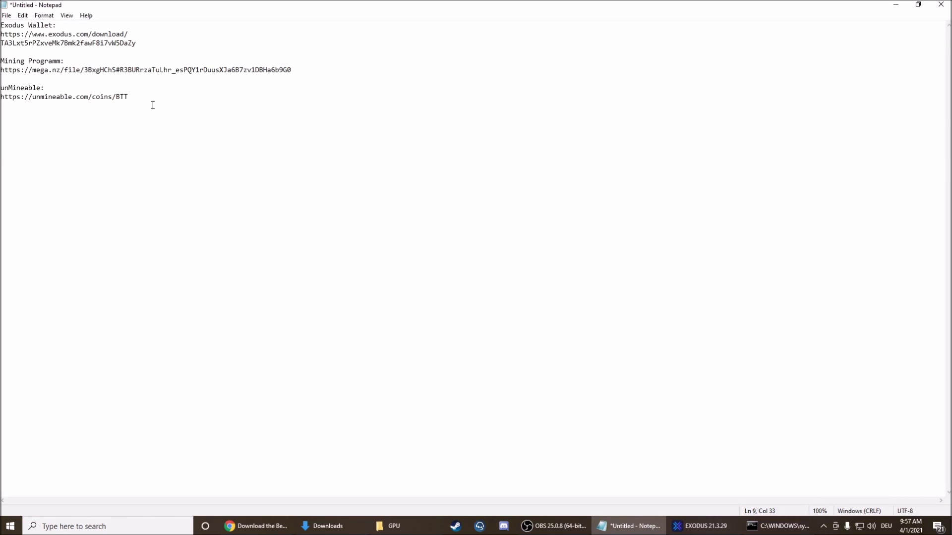
pyautogui.moveTo(153, 105); pyautogui.dragTo(1, 98)
pyautogui.hotkey('ctrl', 'c')
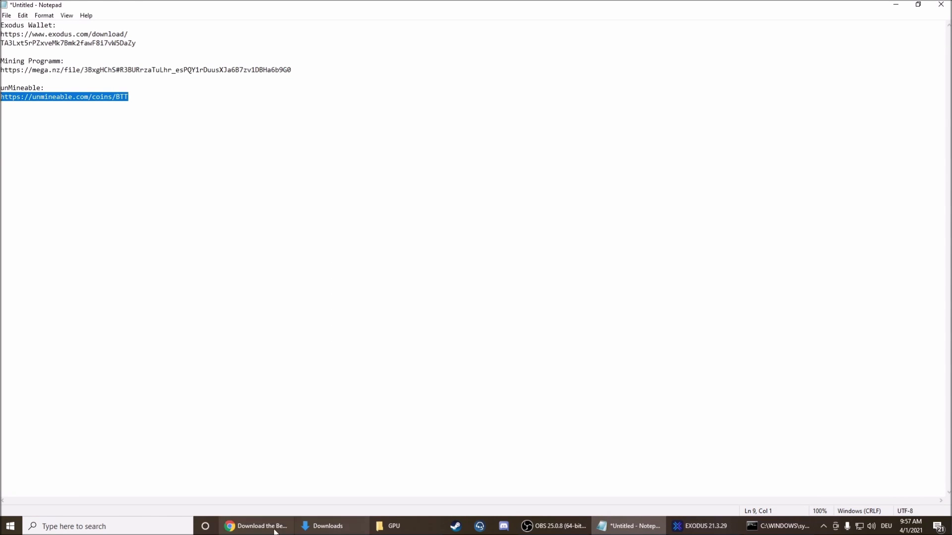
pyautogui.click(256, 526)
pyautogui.click(255, 8)
pyautogui.hotkey('ctrl', 'v')
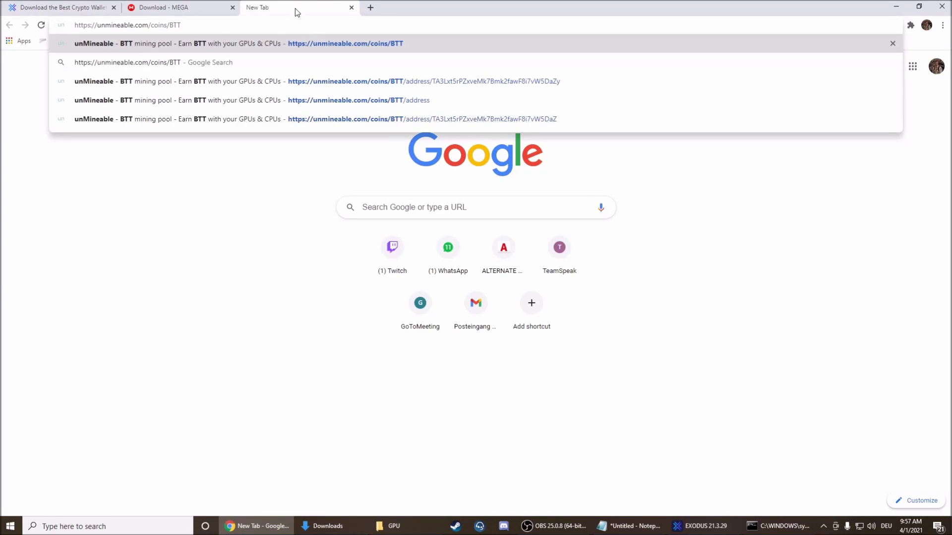
pyautogui.press('Return')
pyautogui.click(691, 120)
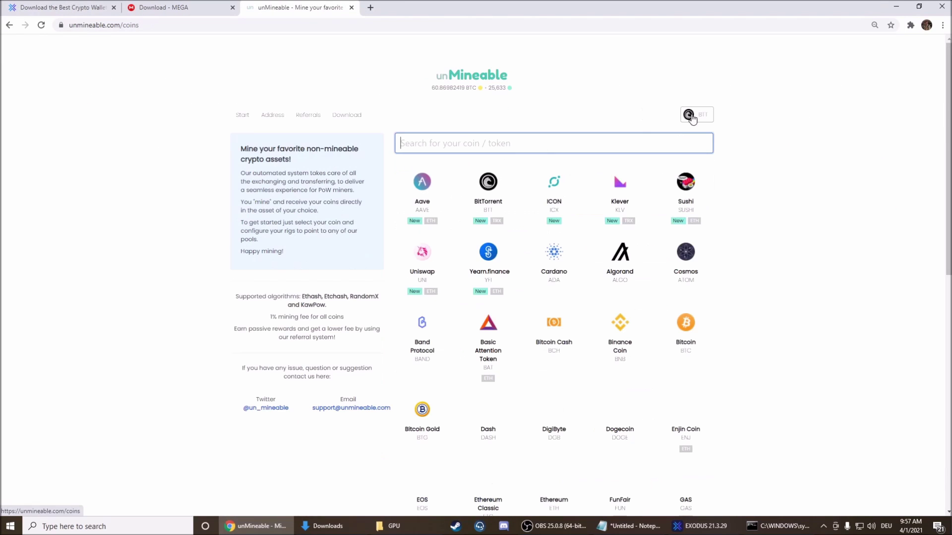
pyautogui.click(485, 218)
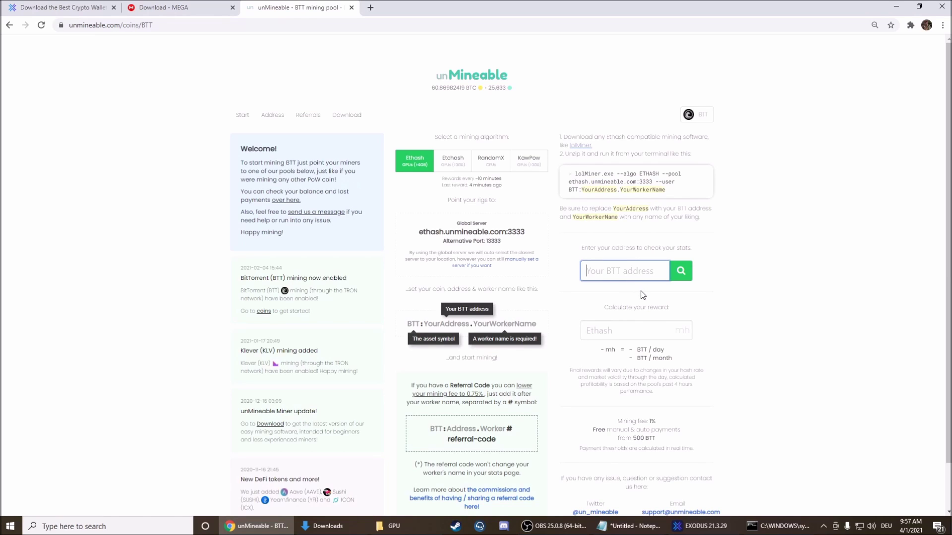
pyautogui.hotkey('ctrl', 'v')
pyautogui.hotkey('ctrl', 'a')
pyautogui.press('BackSpace')
# Step: Look up the mining stats on unMineable for the BTT wallet address copied from the notes and examine the balance
pyautogui.click(628, 526)
pyautogui.doubleClick(101, 43)
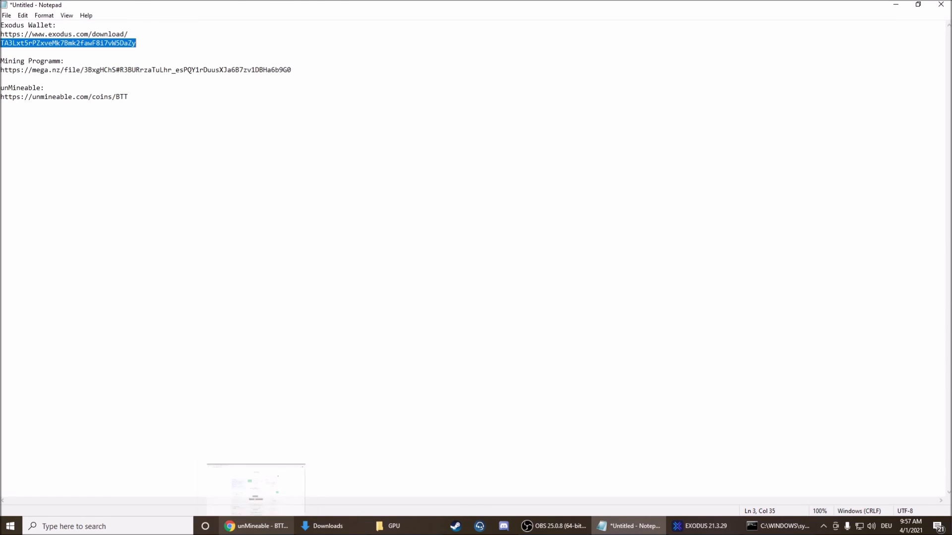
pyautogui.click(255, 526)
pyautogui.hotkey('ctrl', 'v')
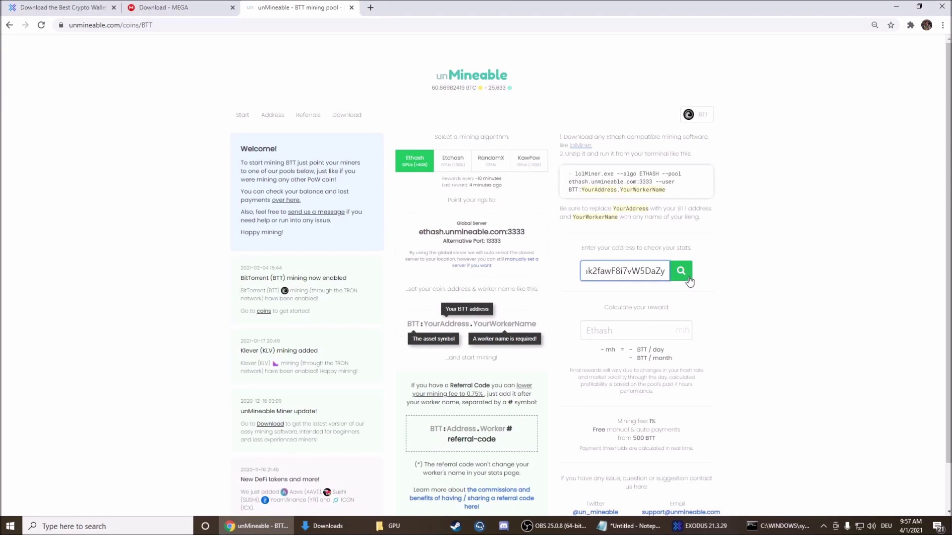
pyautogui.click(680, 271)
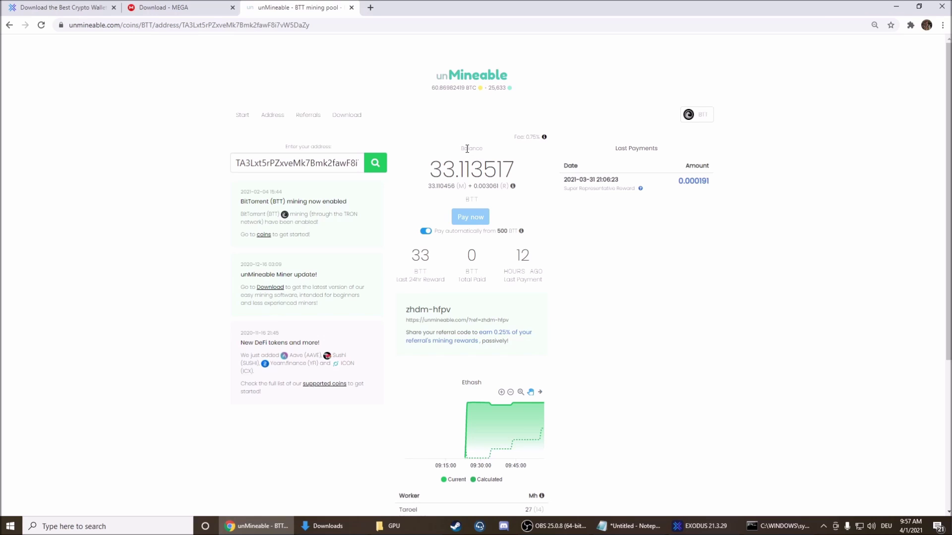
pyautogui.moveTo(431, 174); pyautogui.dragTo(453, 172)
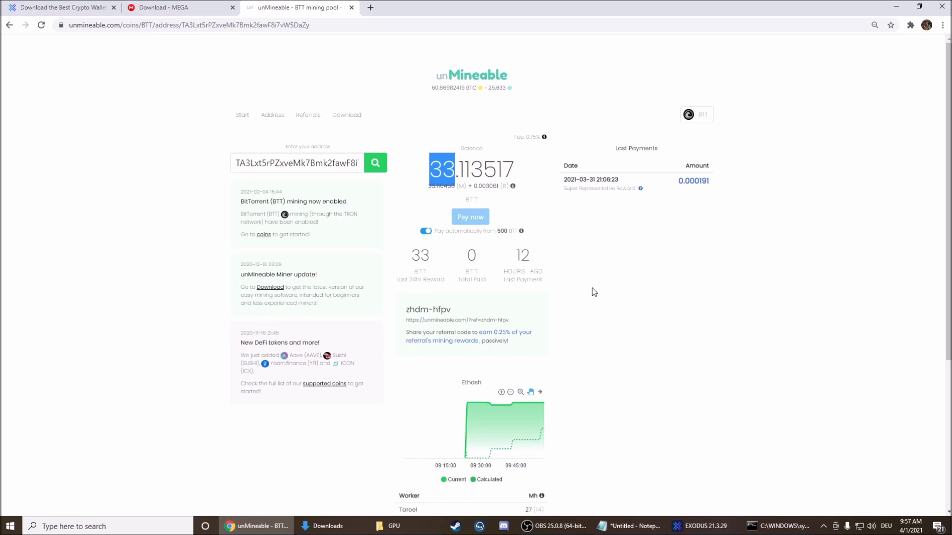
pyautogui.click(666, 276)
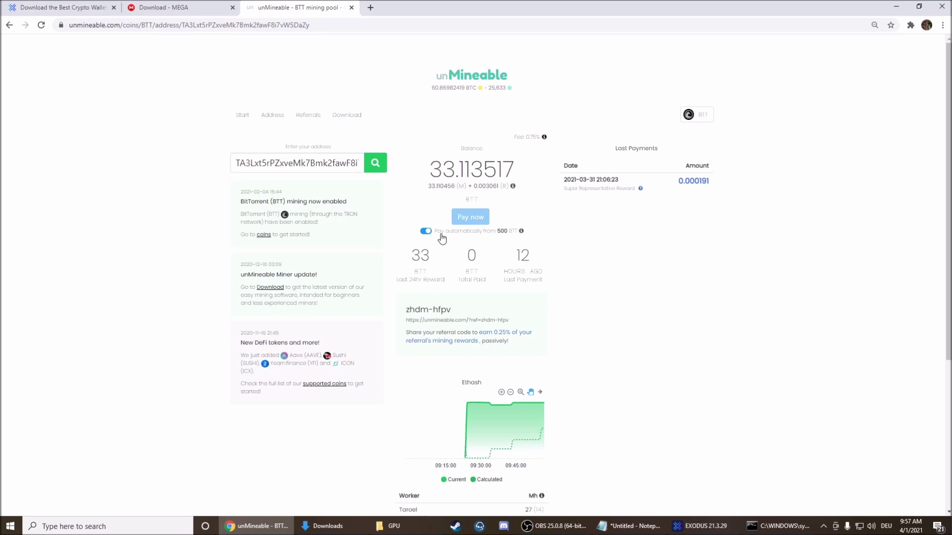